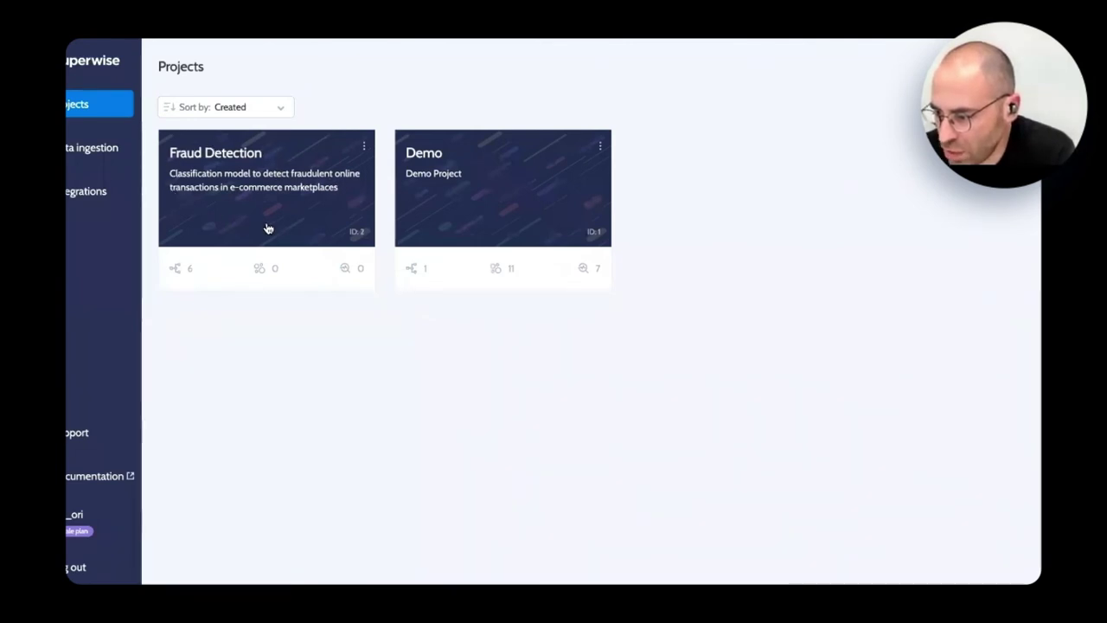
- Open the Fraud Detection project and look through its list of merchant models
left_click(321, 188)
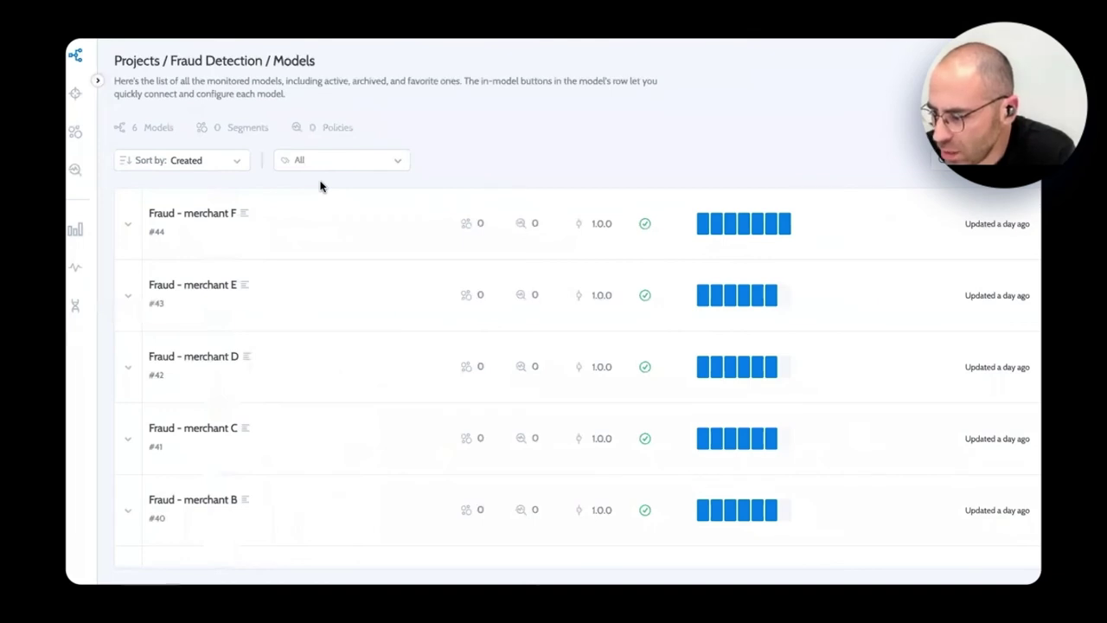
scroll(307, 241, "down", 1)
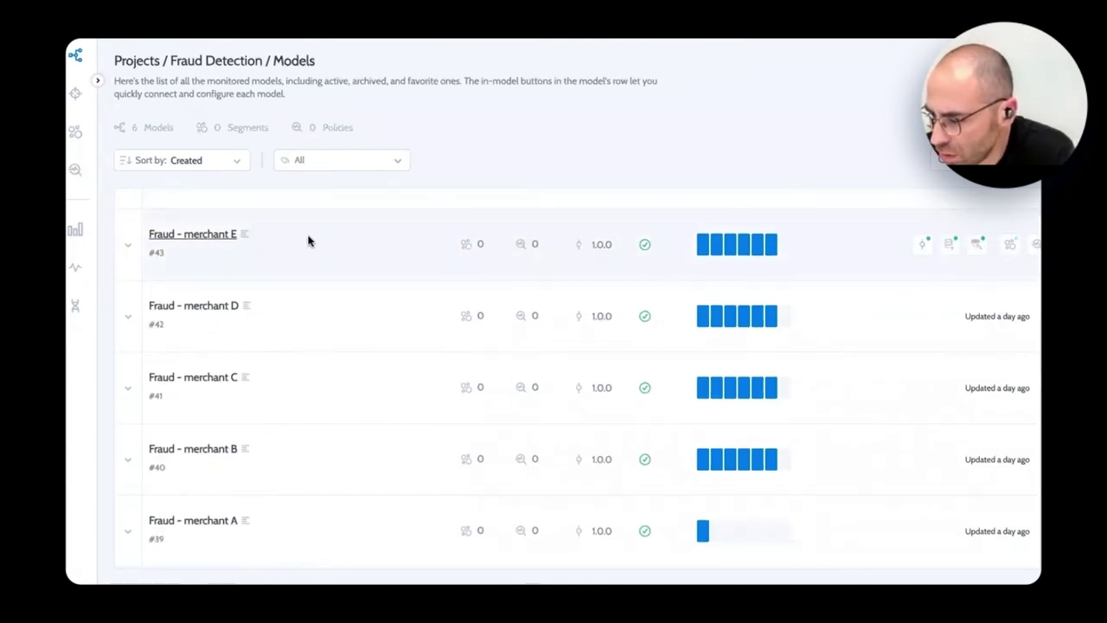
scroll(304, 238, "up", 1)
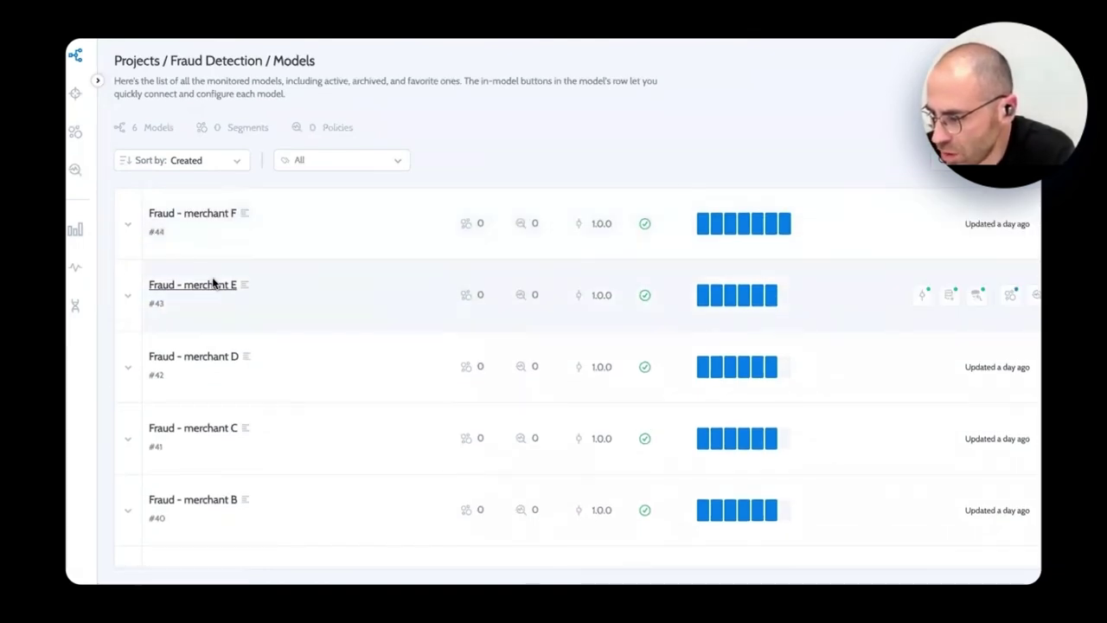
scroll(205, 452, "down", 1)
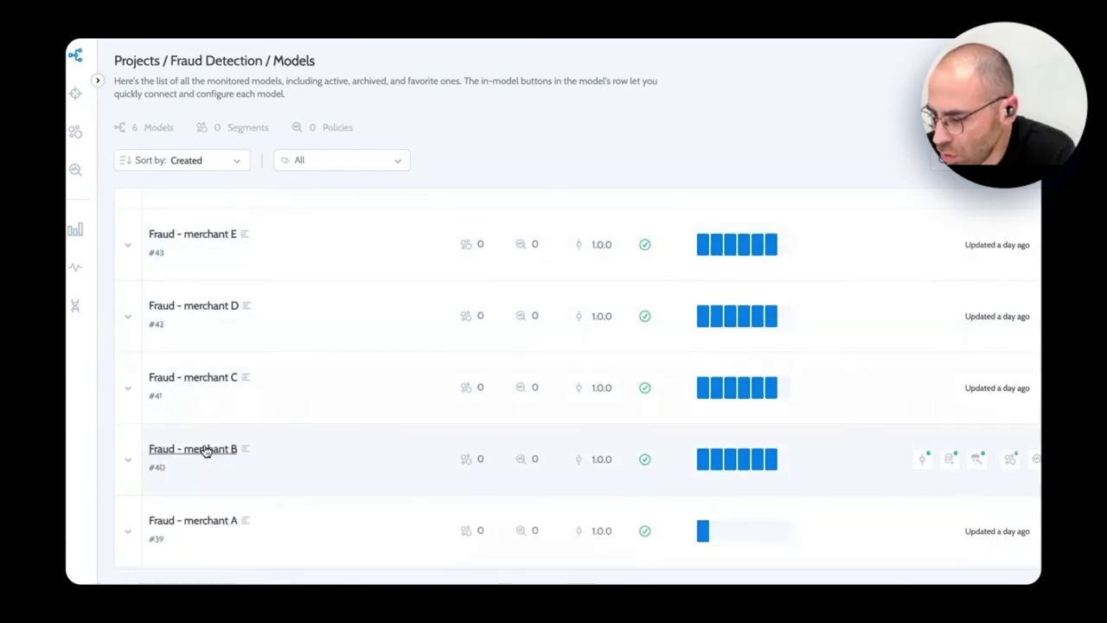
scroll(202, 450, "up", 1)
scroll(204, 443, "down", 1)
scroll(205, 440, "up", 1)
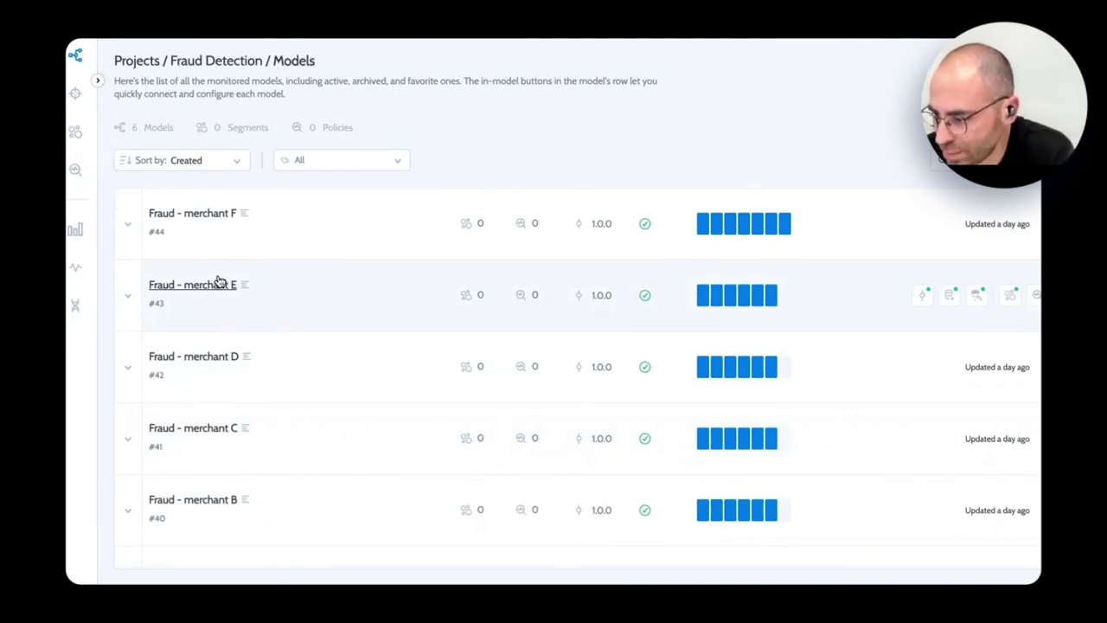
- Start a custom monitoring policy for the project after browsing the drift, data quality and model performance templates
left_click(76, 171)
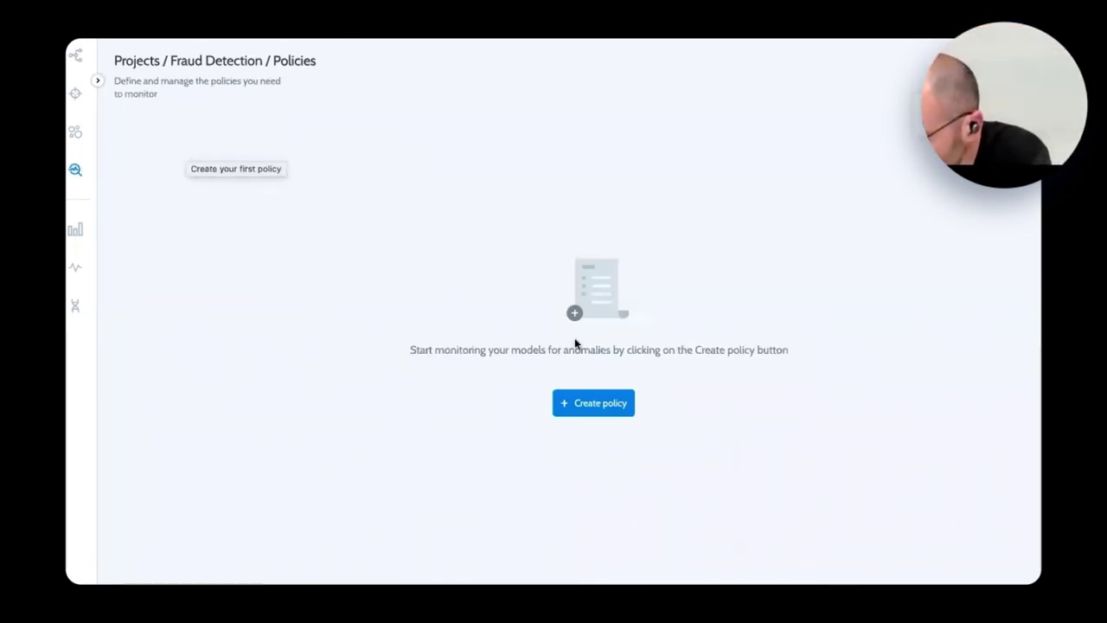
left_click(586, 410)
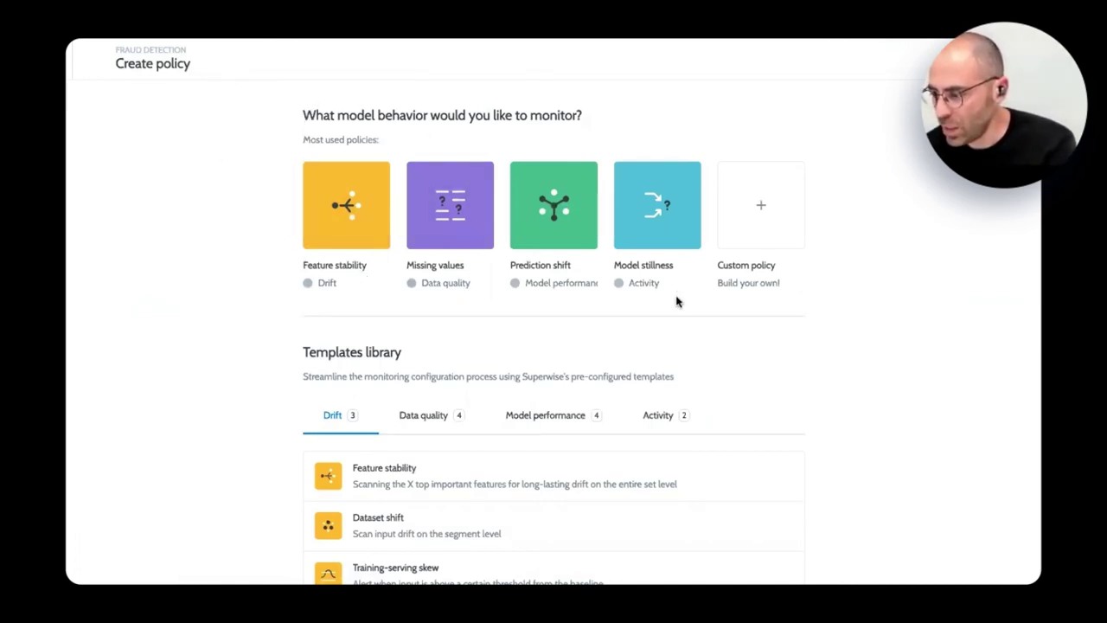
scroll(342, 423, "down", 1)
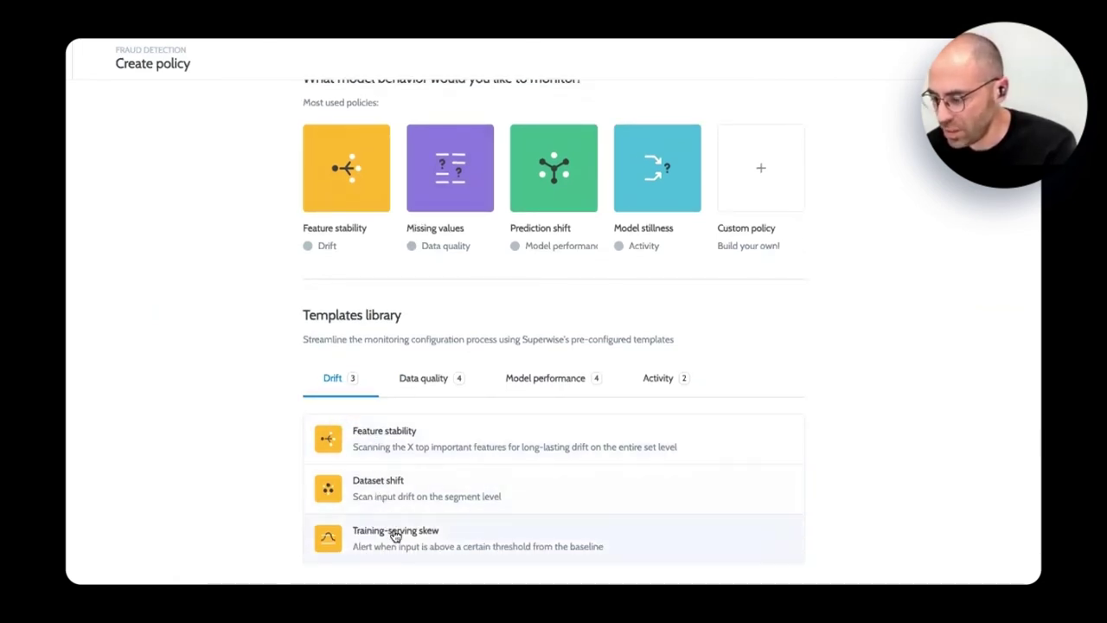
left_click(424, 387)
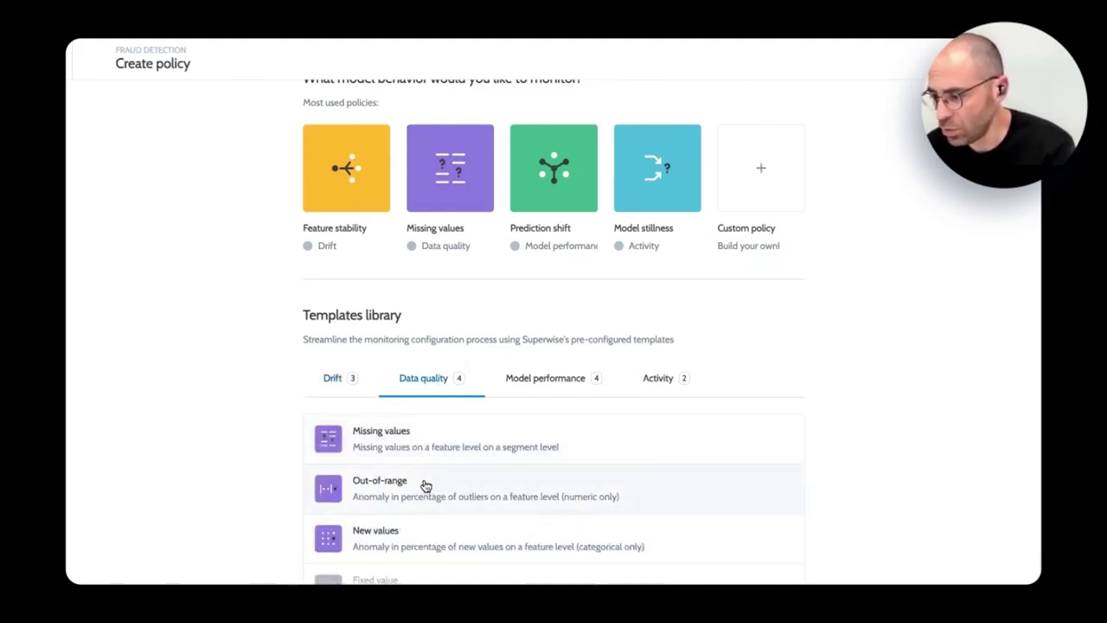
left_click(531, 388)
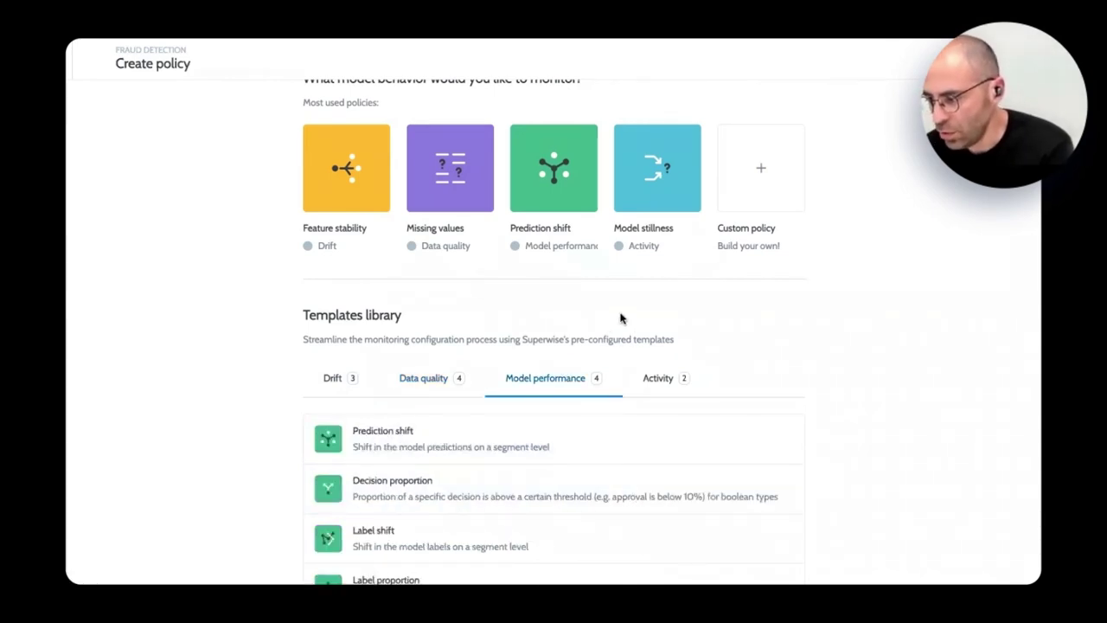
left_click(776, 167)
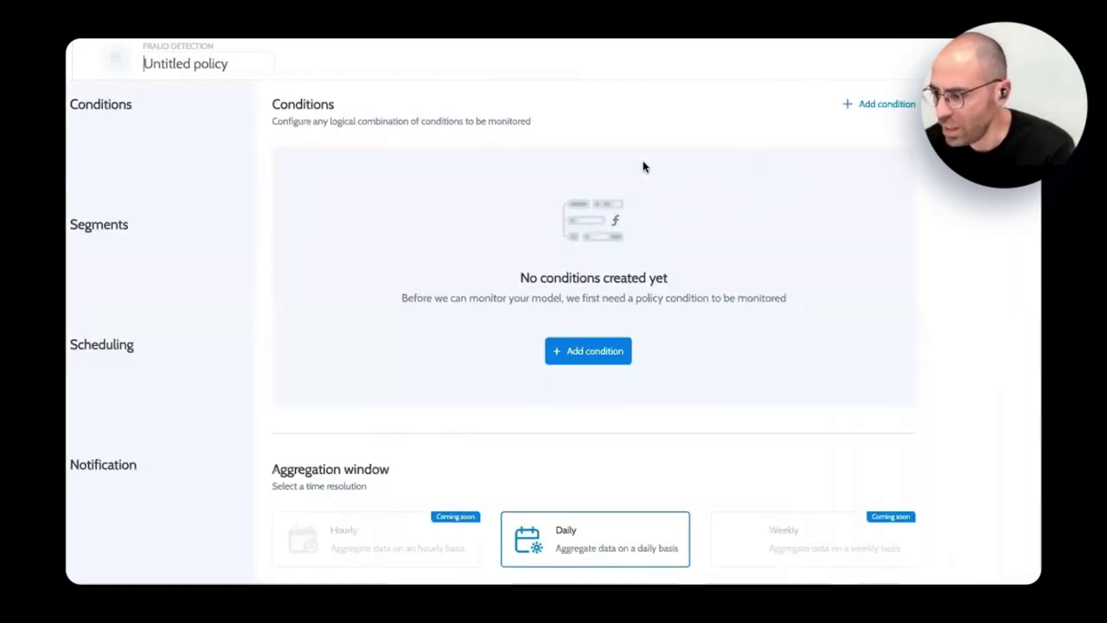
- Add a condition to the policy that tracks the Distribution Shift metric for all features
left_click(586, 357)
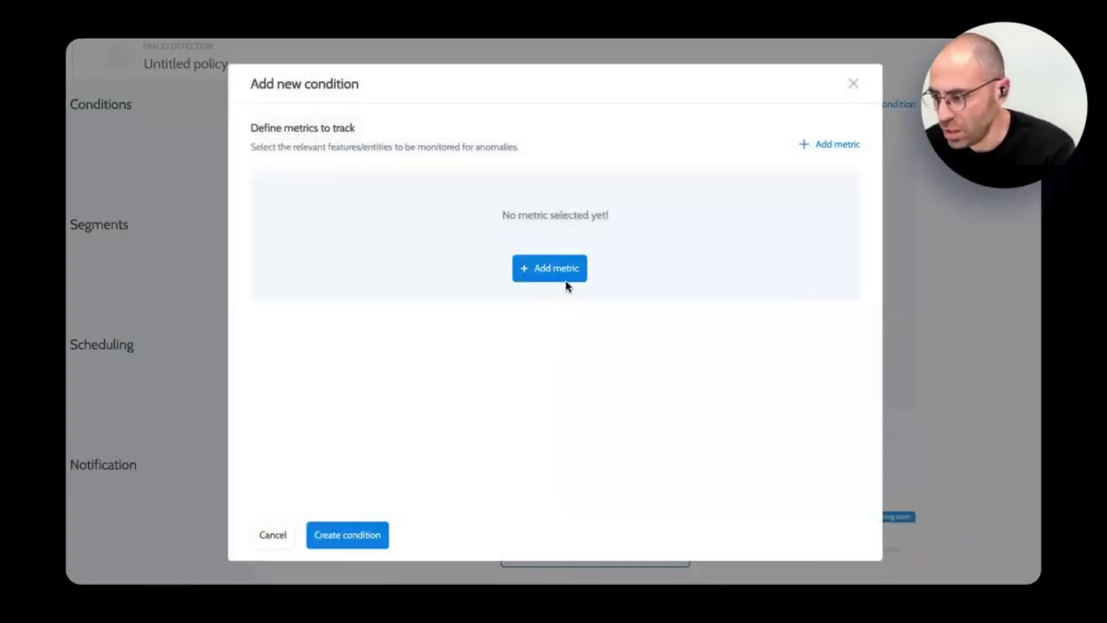
left_click(566, 270)
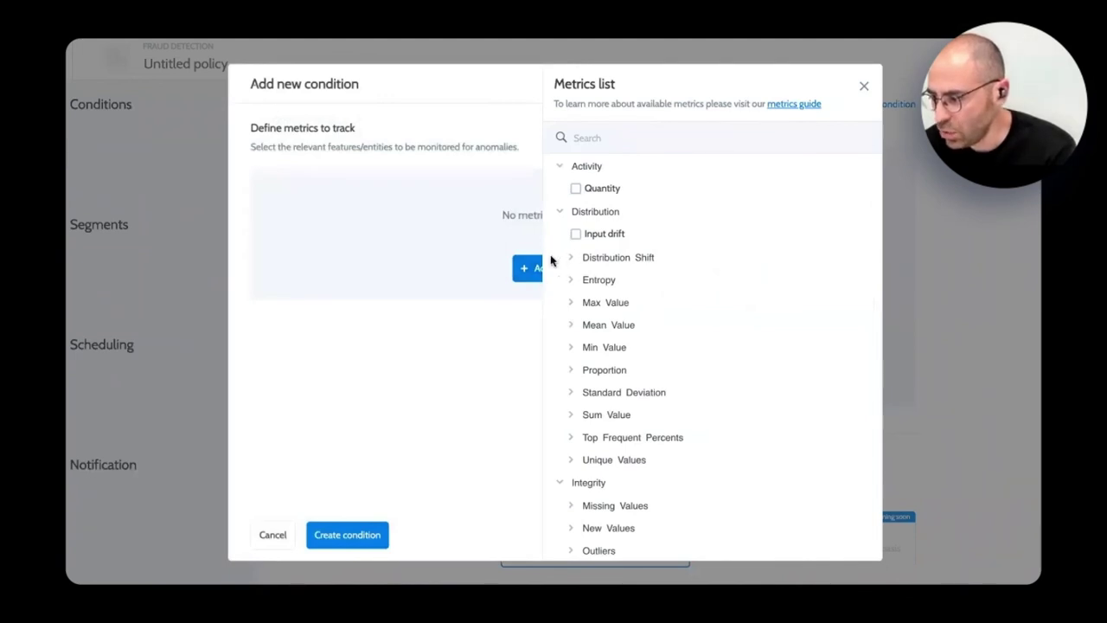
left_click(570, 259)
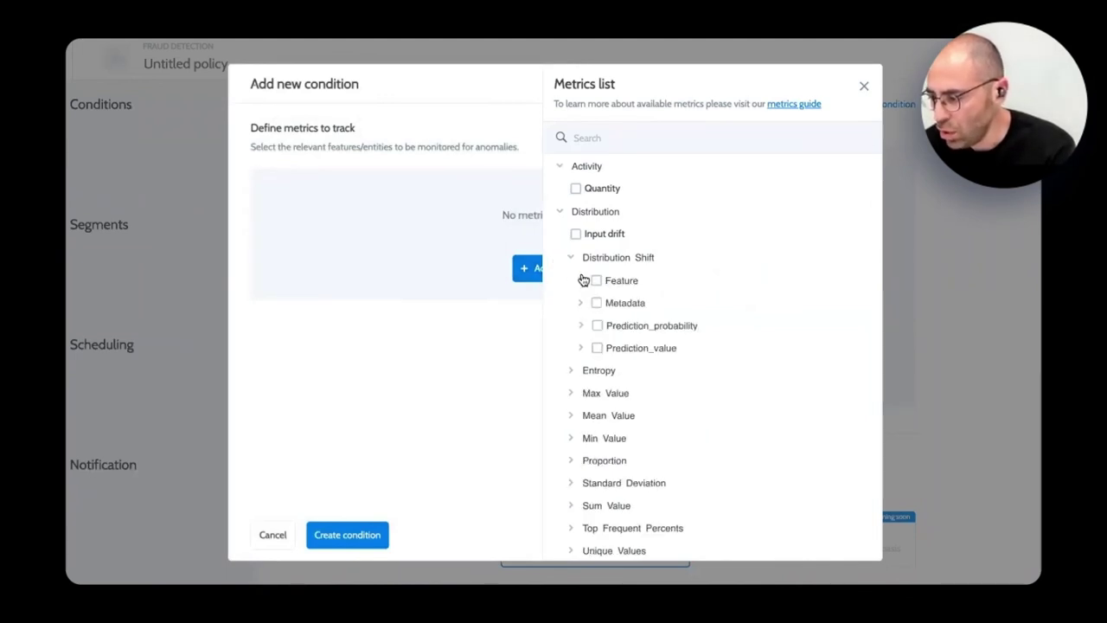
left_click(581, 281)
left_click(597, 281)
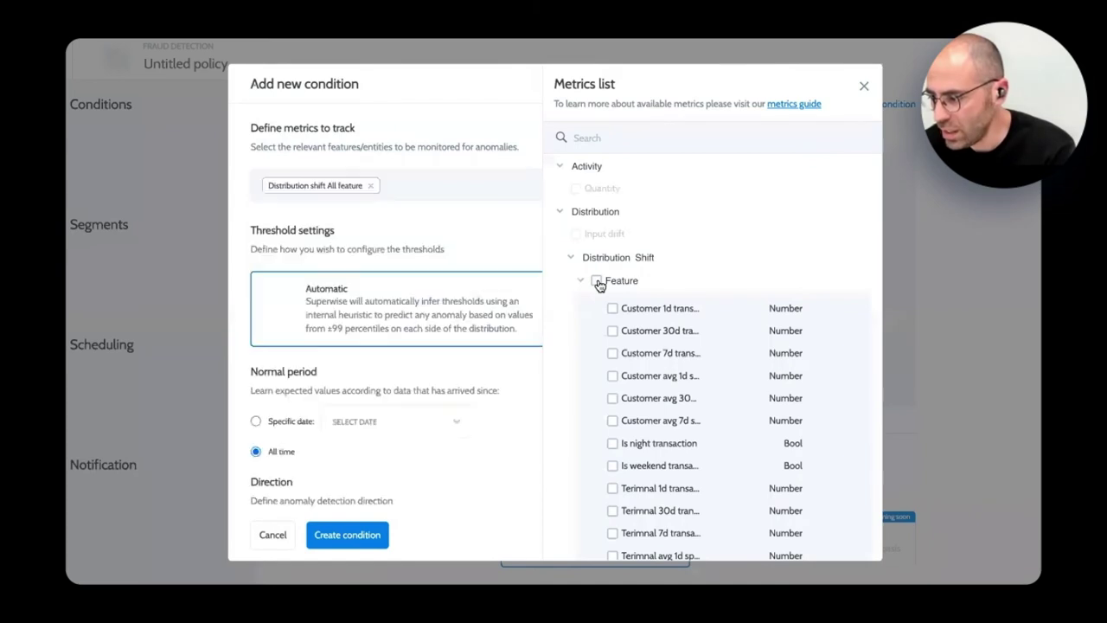
left_click(573, 259)
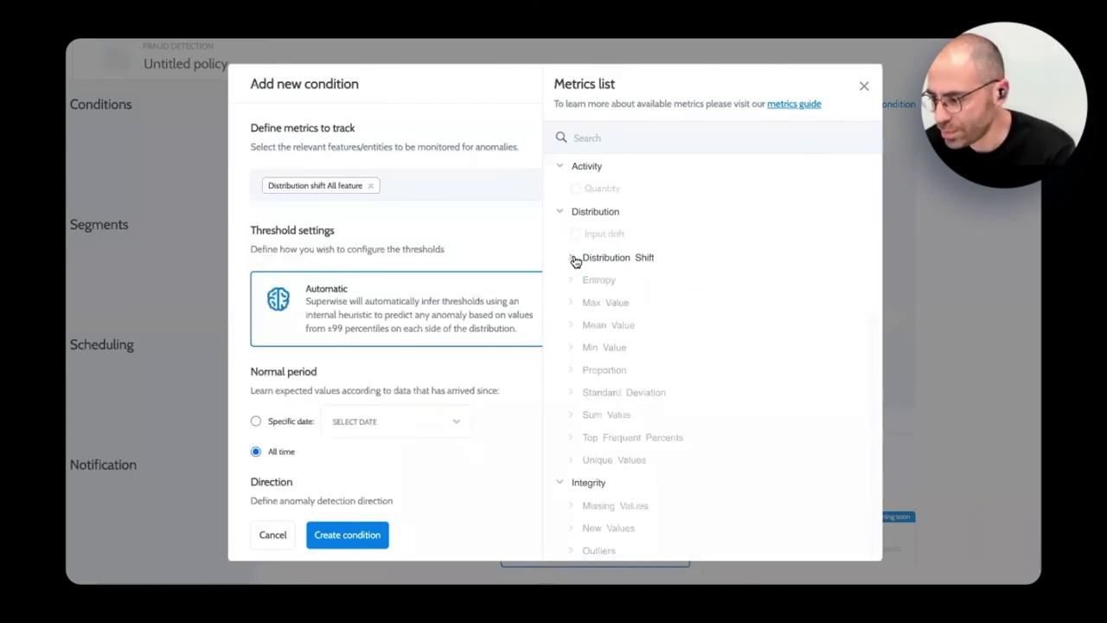
left_click(862, 88)
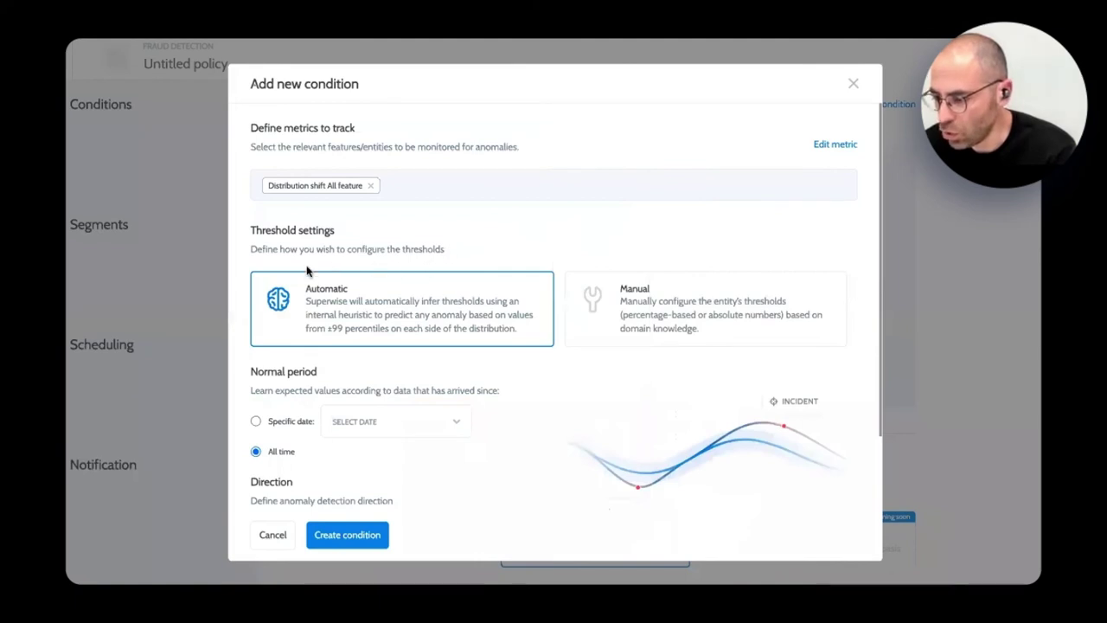
- Compare the manual threshold option, then create the condition with automatic thresholds and medium control limit sensitivity
left_click(666, 336)
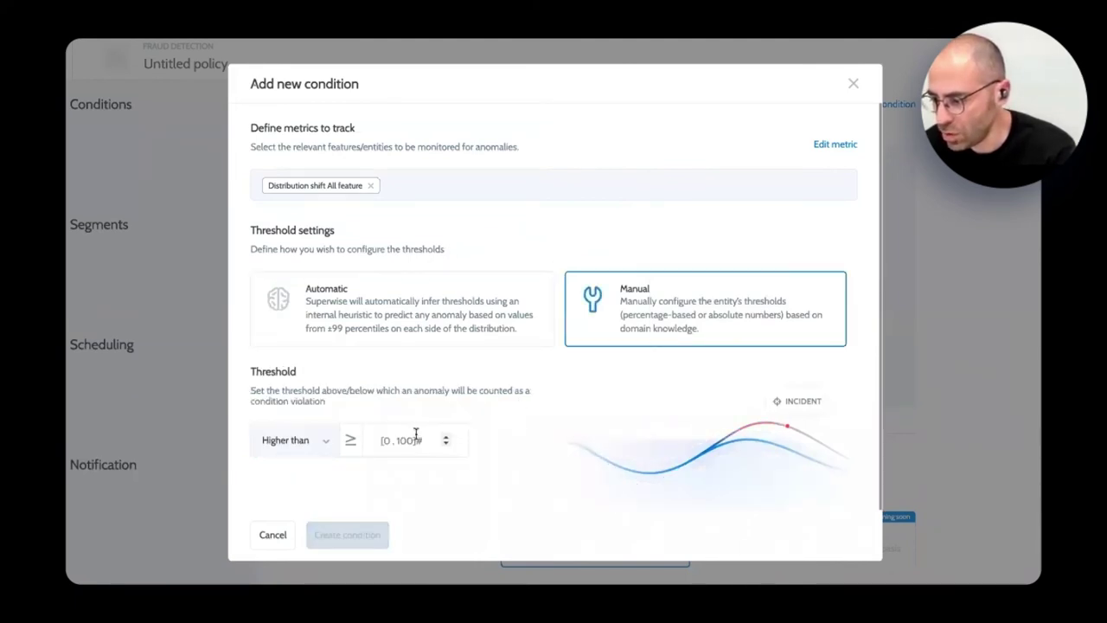
left_click(442, 325)
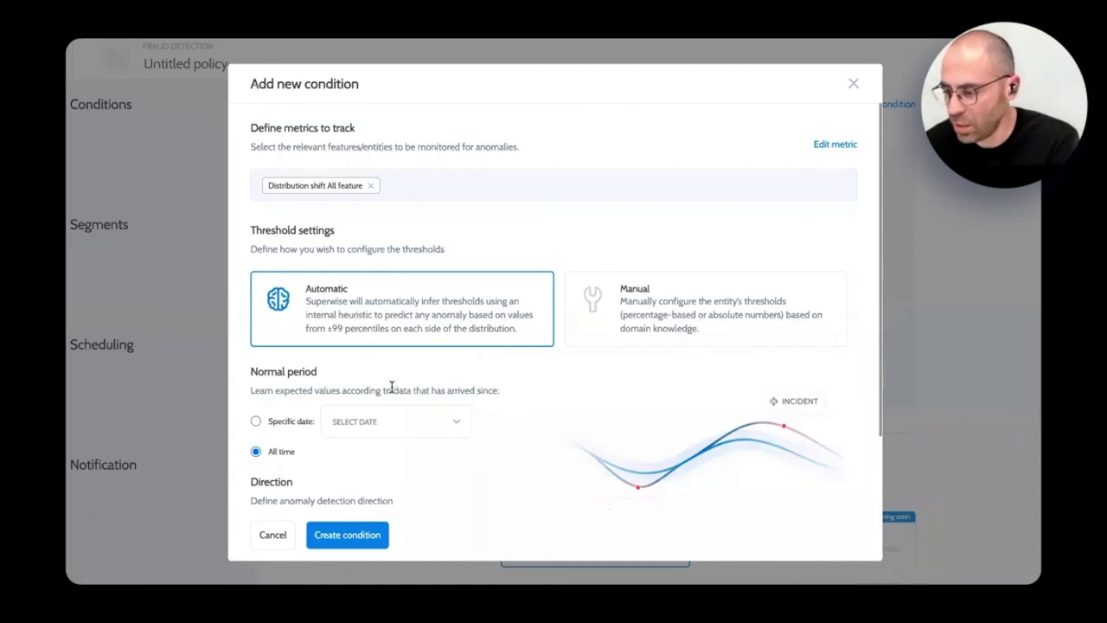
scroll(392, 387, "down", 3)
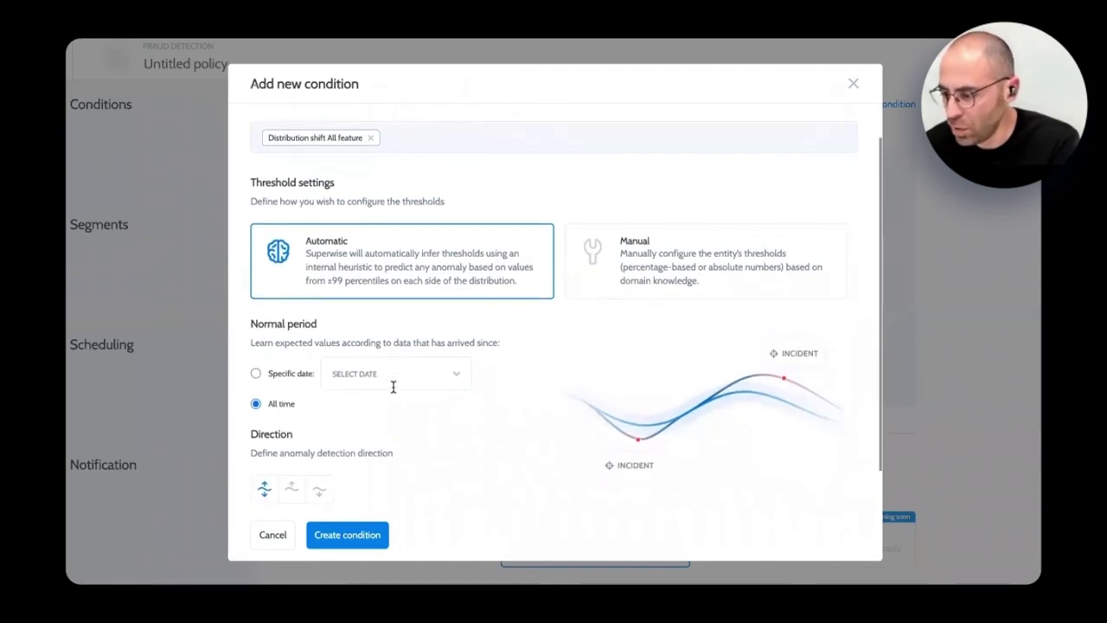
scroll(392, 392, "down", 2)
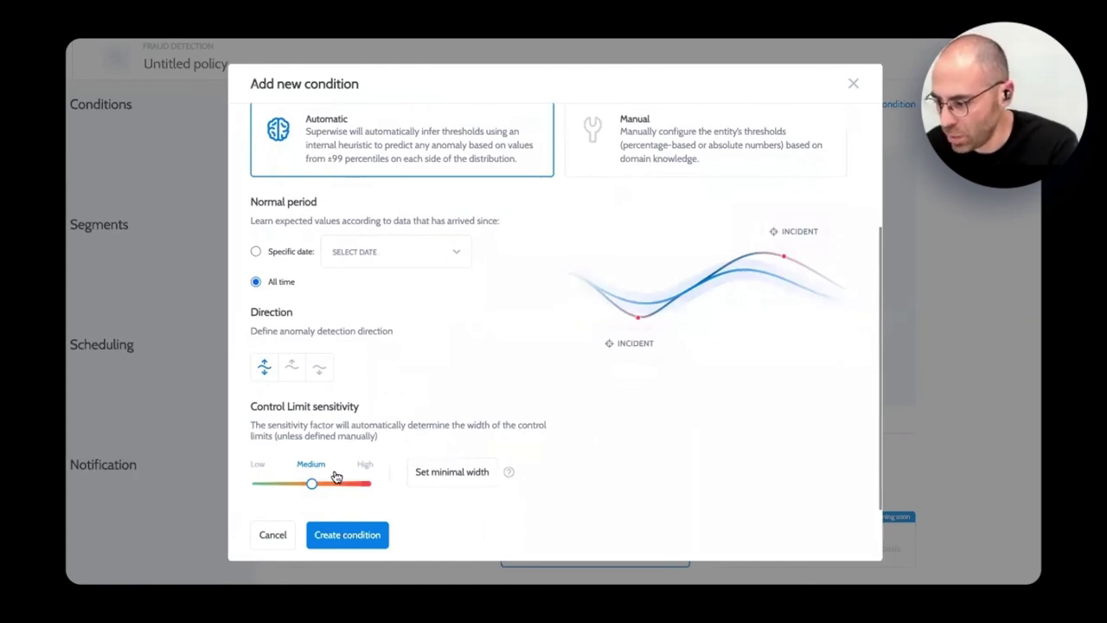
mouse_move(313, 487)
left_mouse_down()
mouse_move(259, 486)
mouse_move(311, 487)
left_mouse_up()
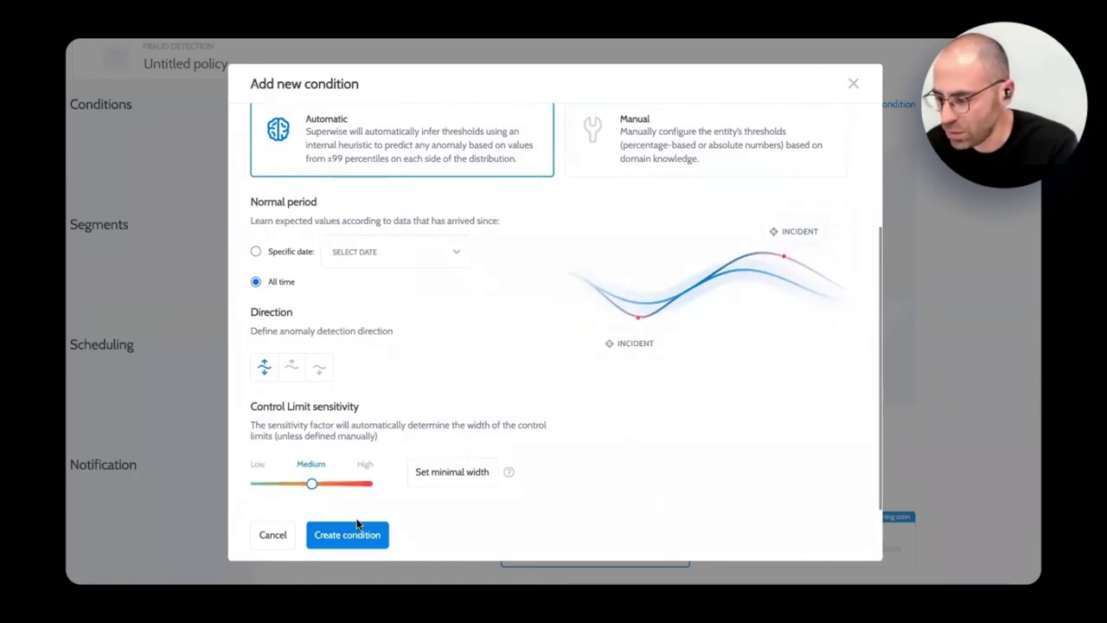
left_click(356, 529)
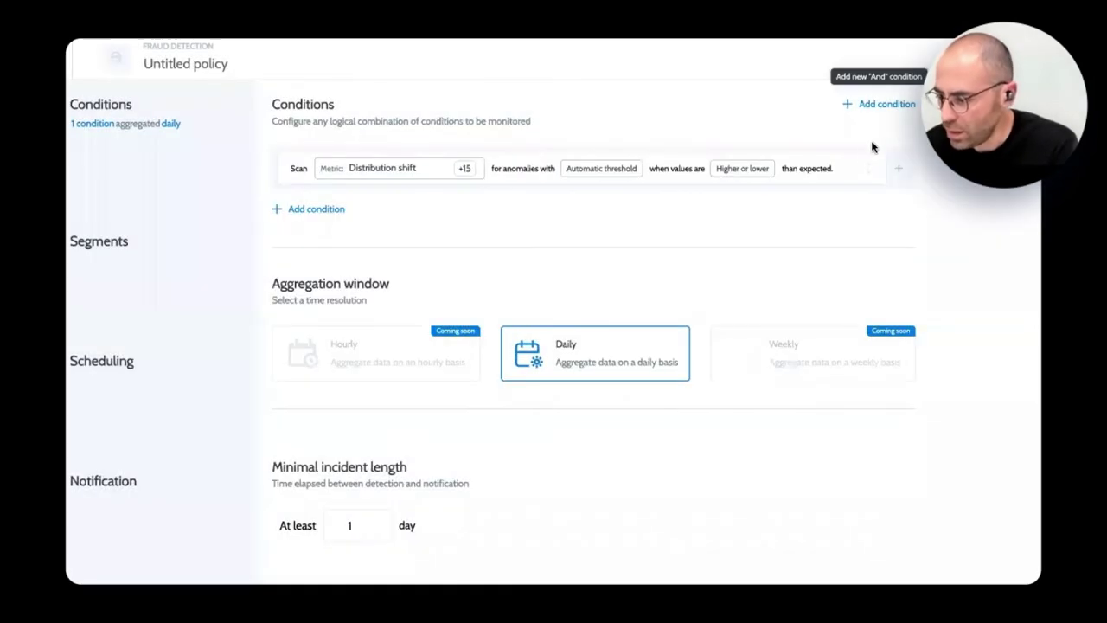
- Apply the policy to the entire set and schedule its scan for every day
scroll(917, 115, "down", 5)
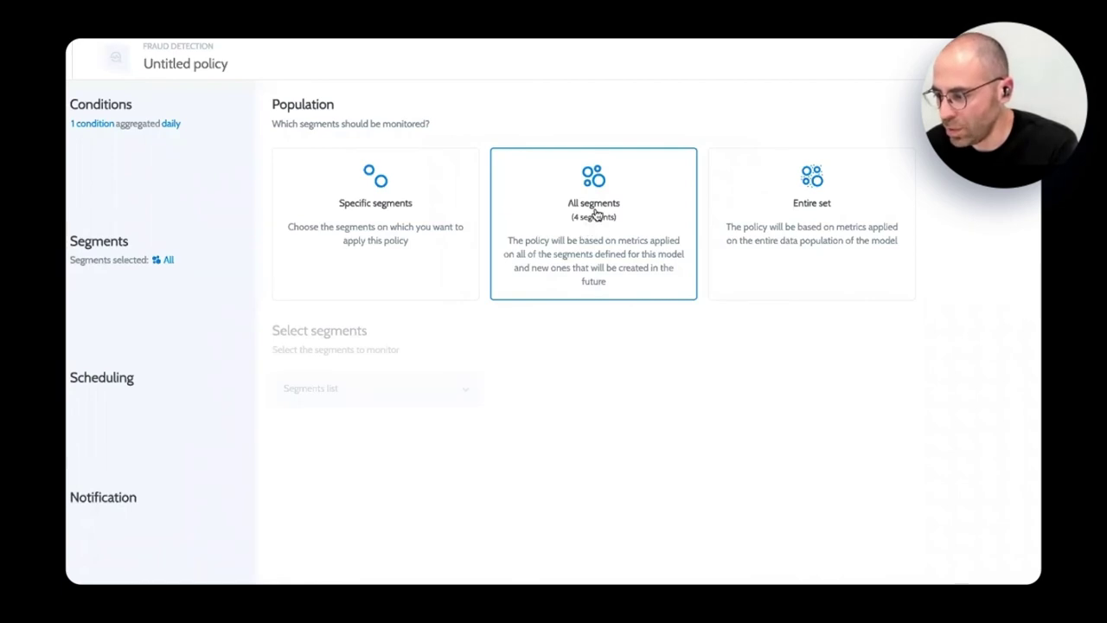
left_click(792, 224)
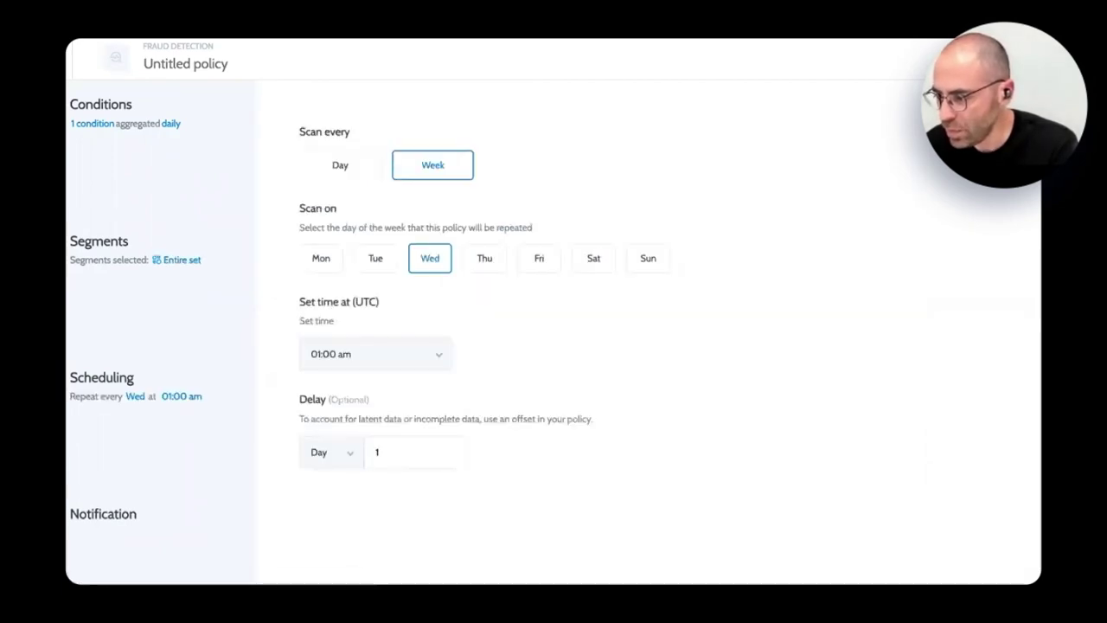
left_click(343, 164)
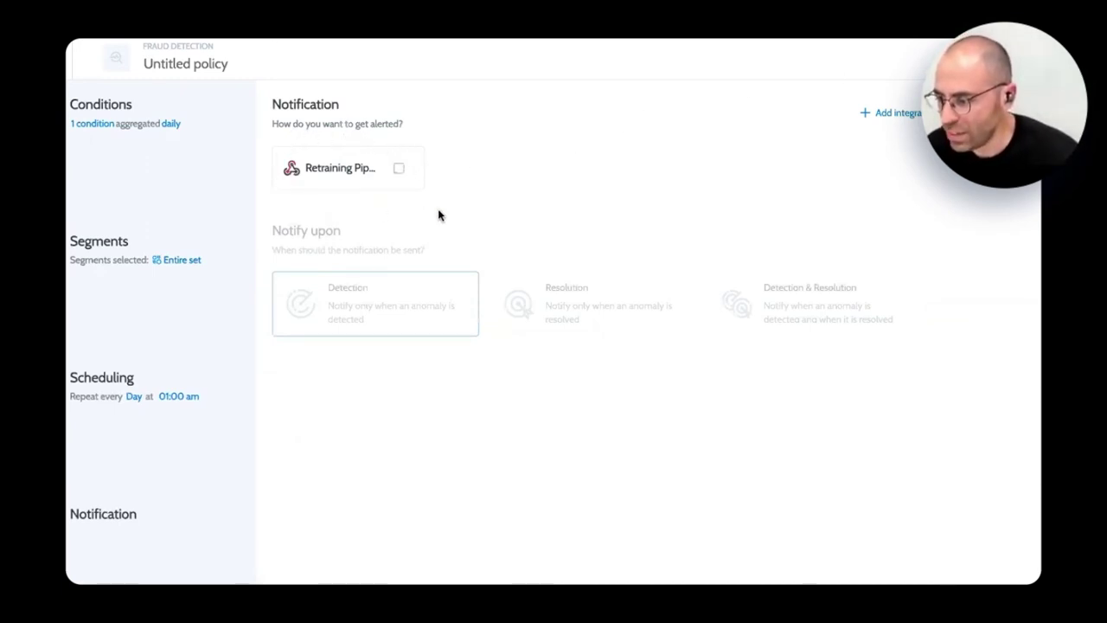
- View the available integration types, then select the Retraining Pipeline as the policy's notification channel
left_click(876, 115)
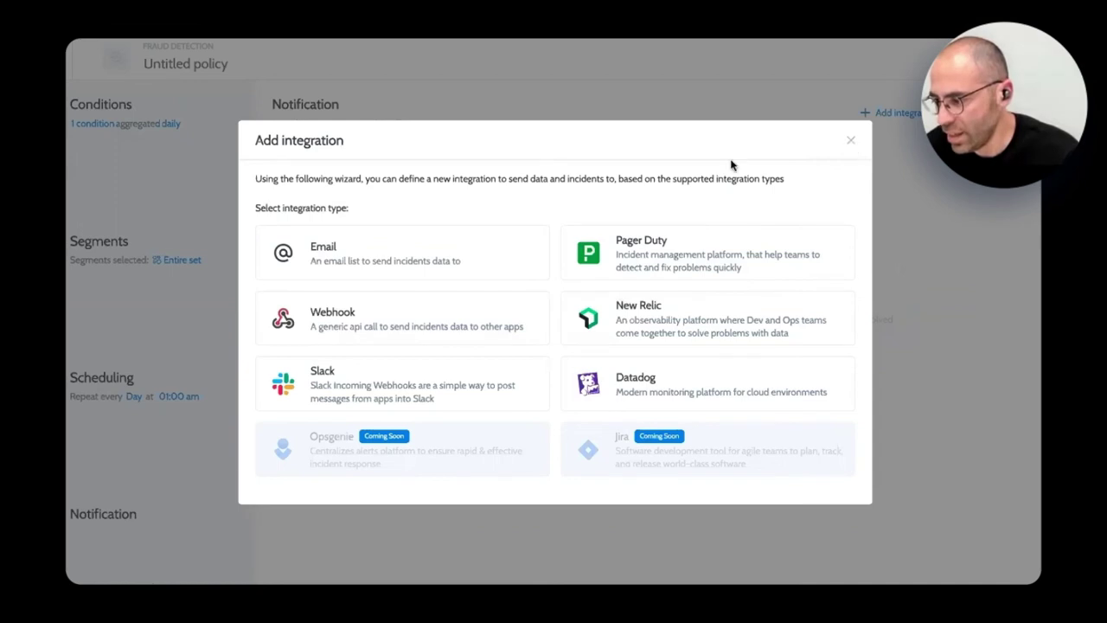
key("Escape")
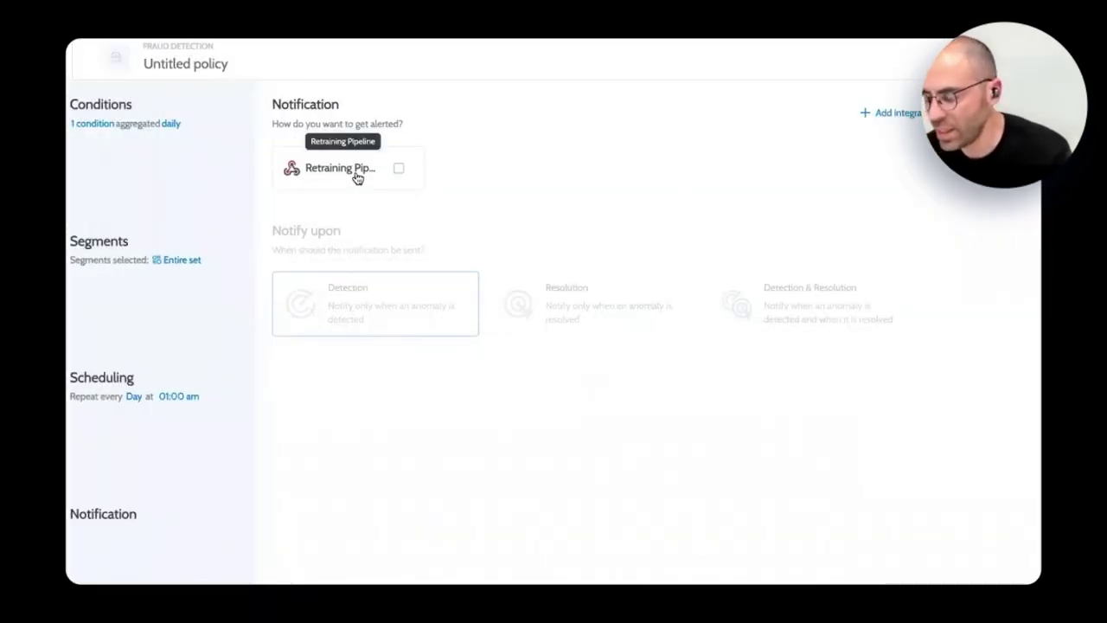
left_click(399, 171)
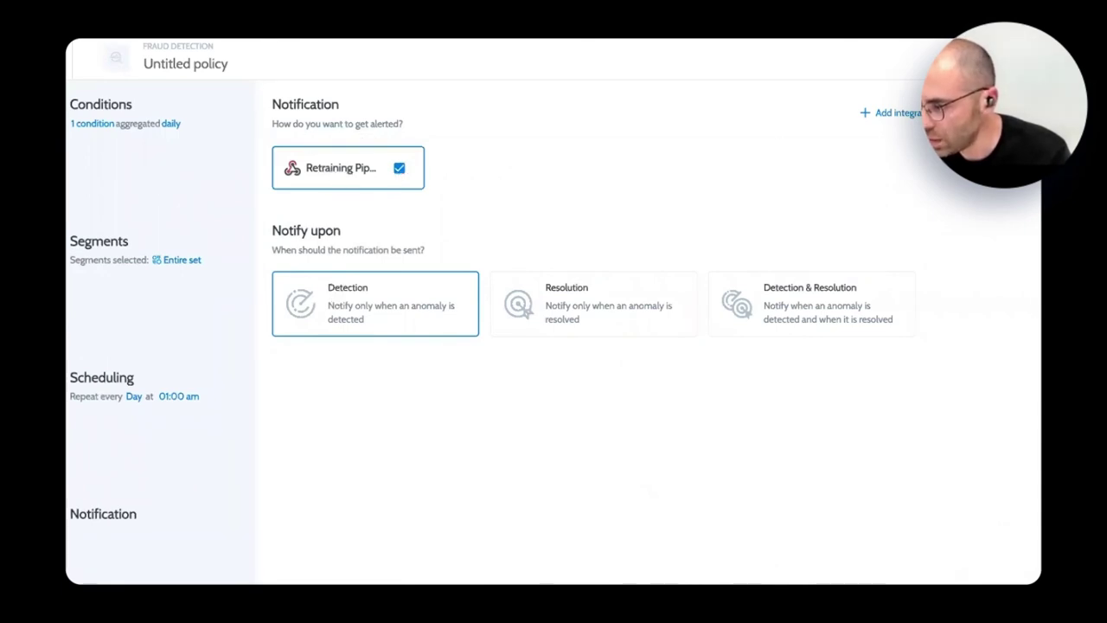
- Name the policy "webinar", save it to create the policy and dismiss the confirmation
left_click(995, 59)
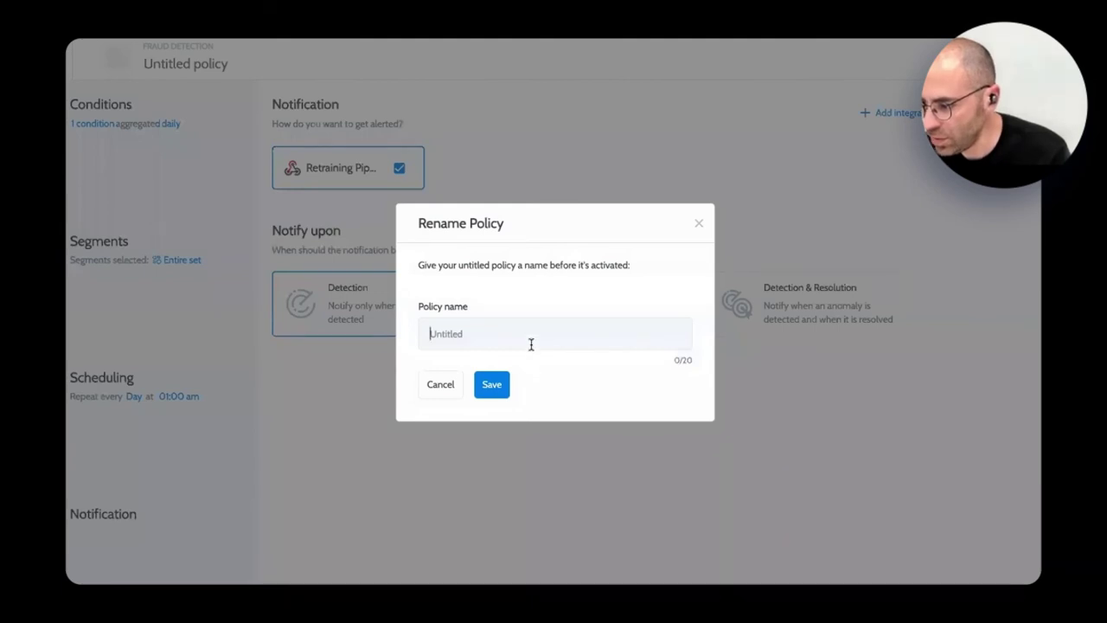
type("webinar")
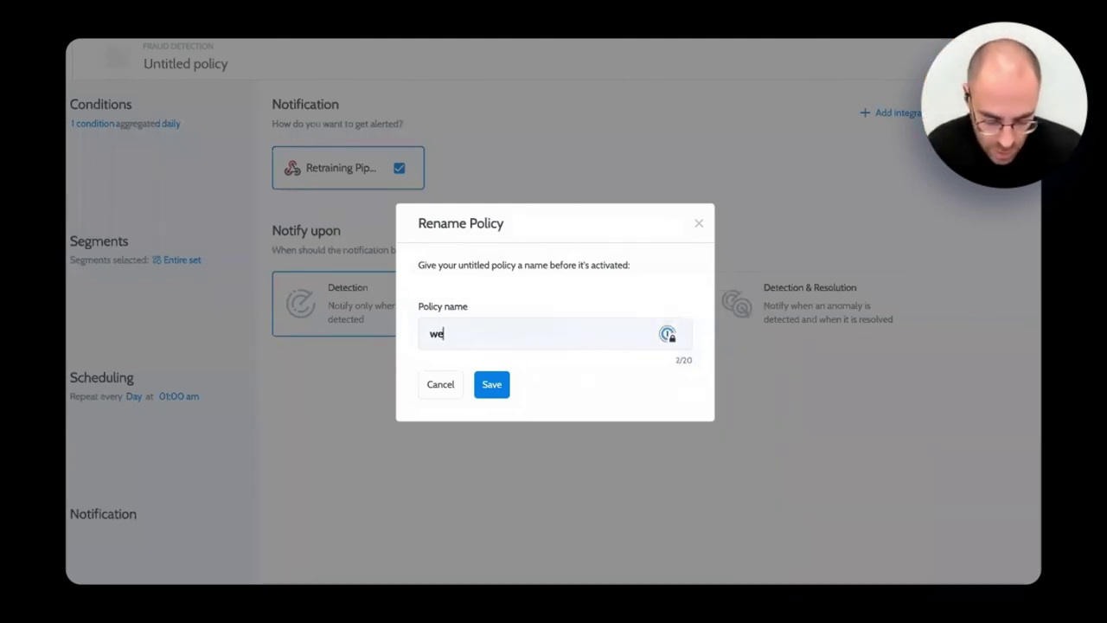
left_click(487, 384)
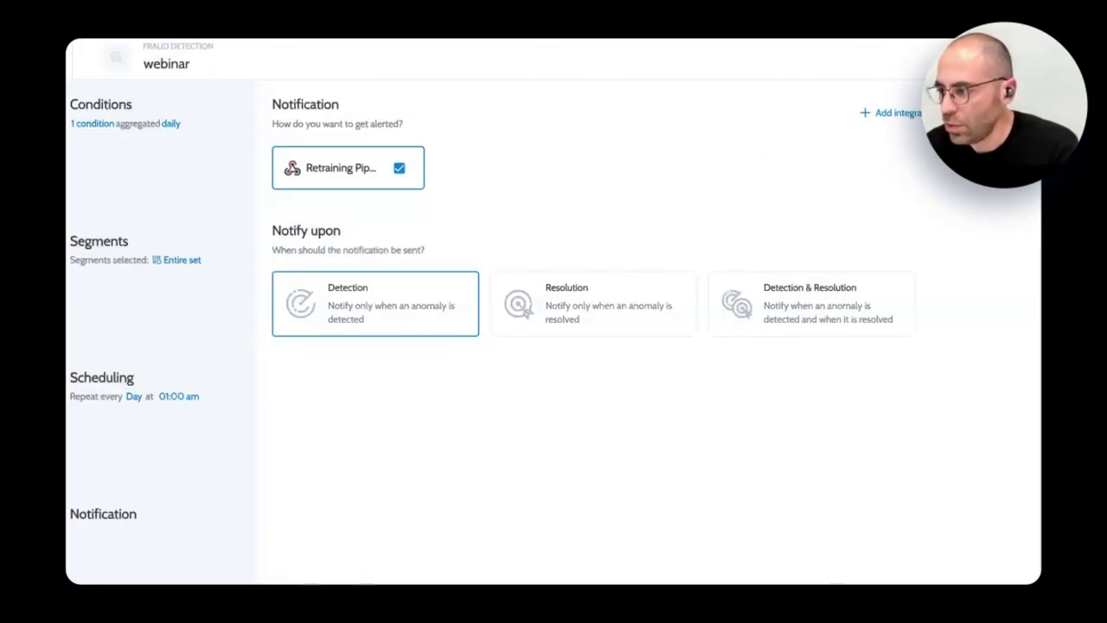
left_click(977, 59)
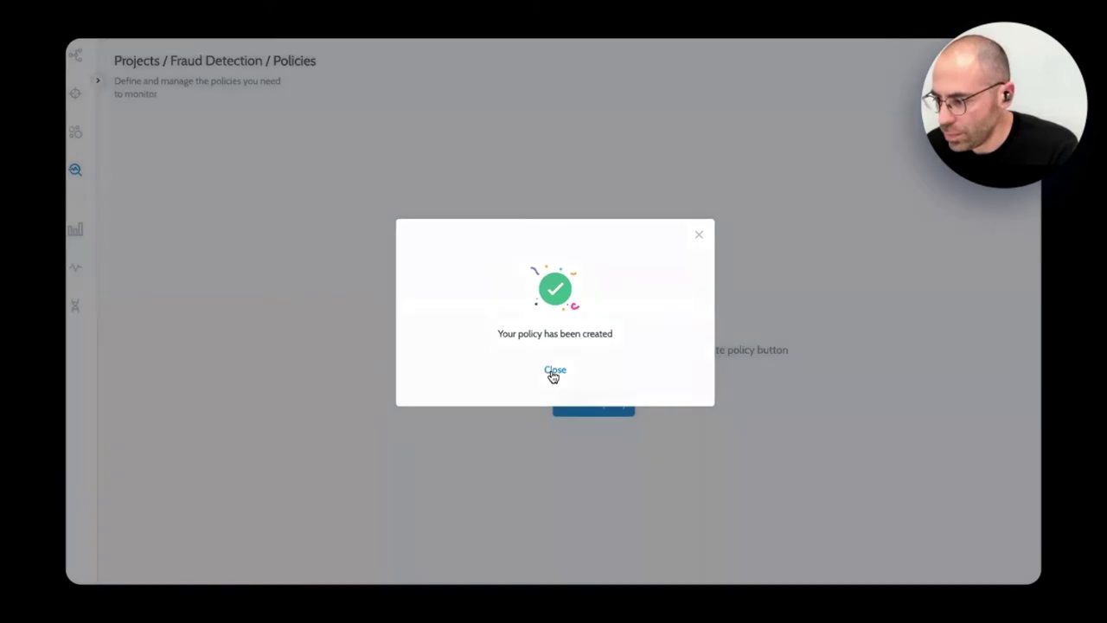
left_click(555, 370)
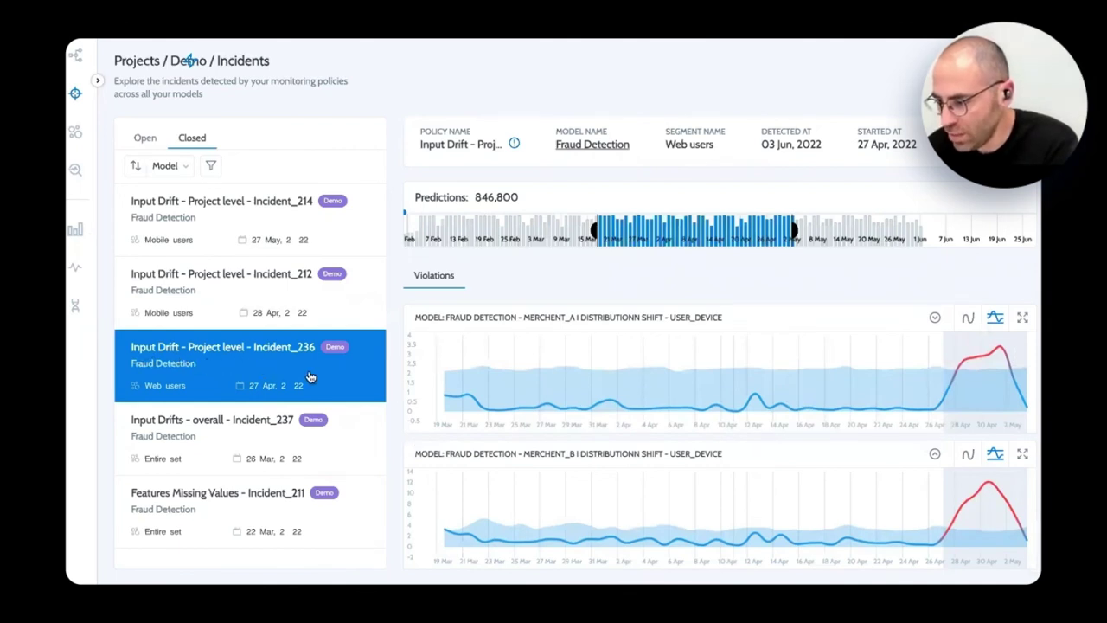
mouse_move(565, 391)
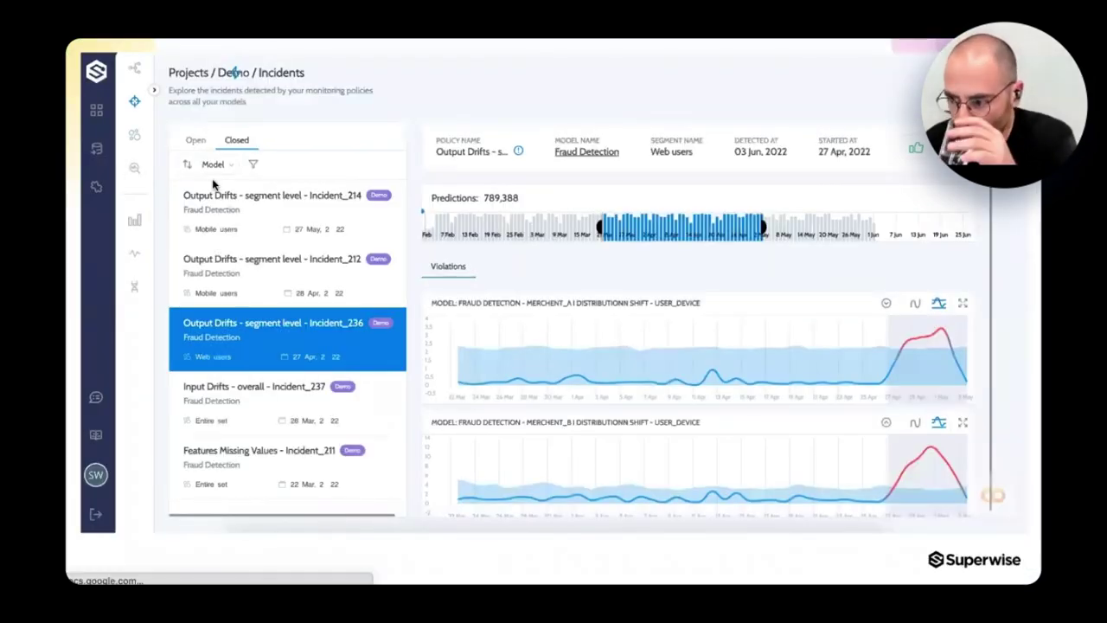
key("Right")
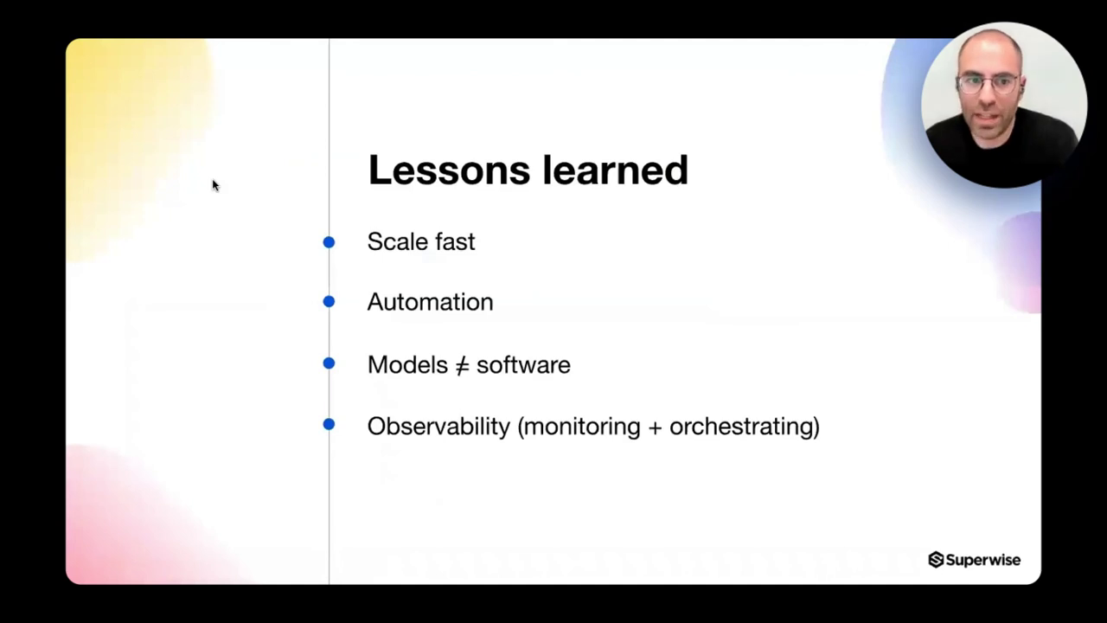